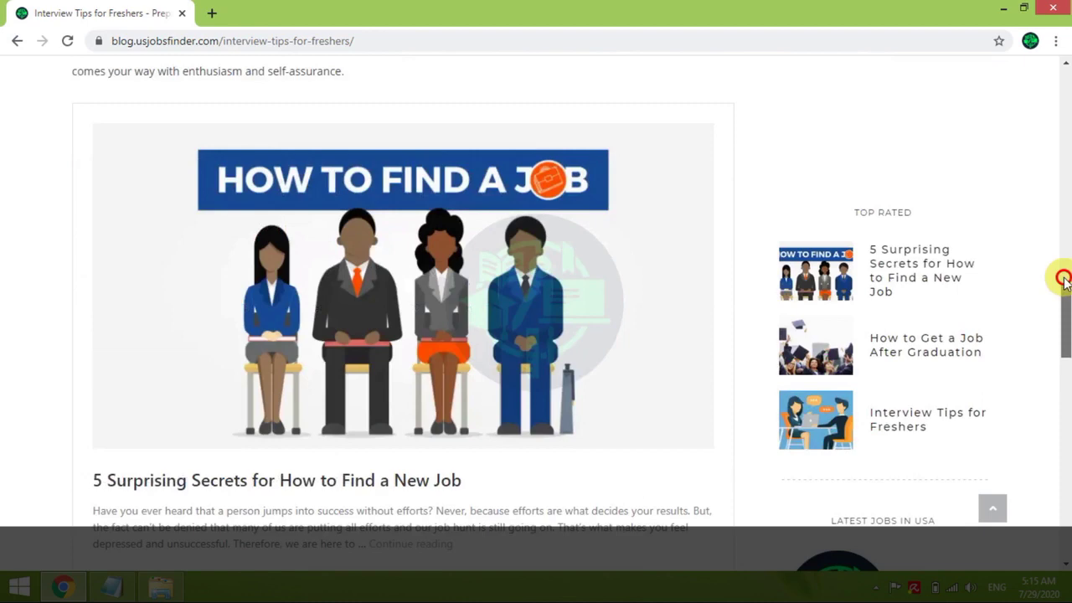
# Log in to the US Jobs Finder Blog admin in a new tab with the saved credentials
pyautogui.moveTo(1062, 279); pyautogui.dragTo(1065, 75)
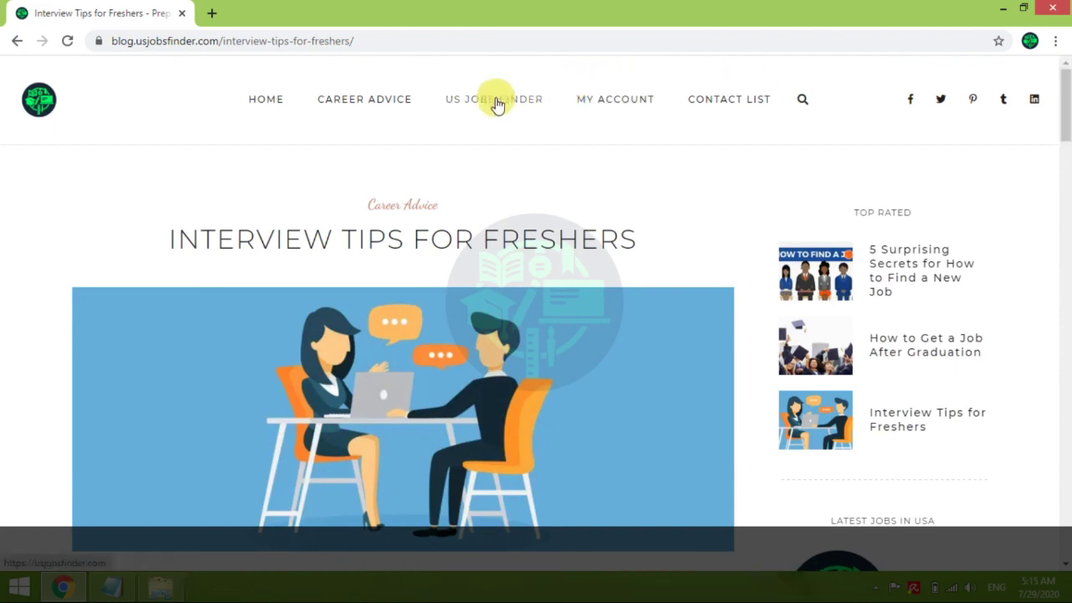
pyautogui.click(212, 14)
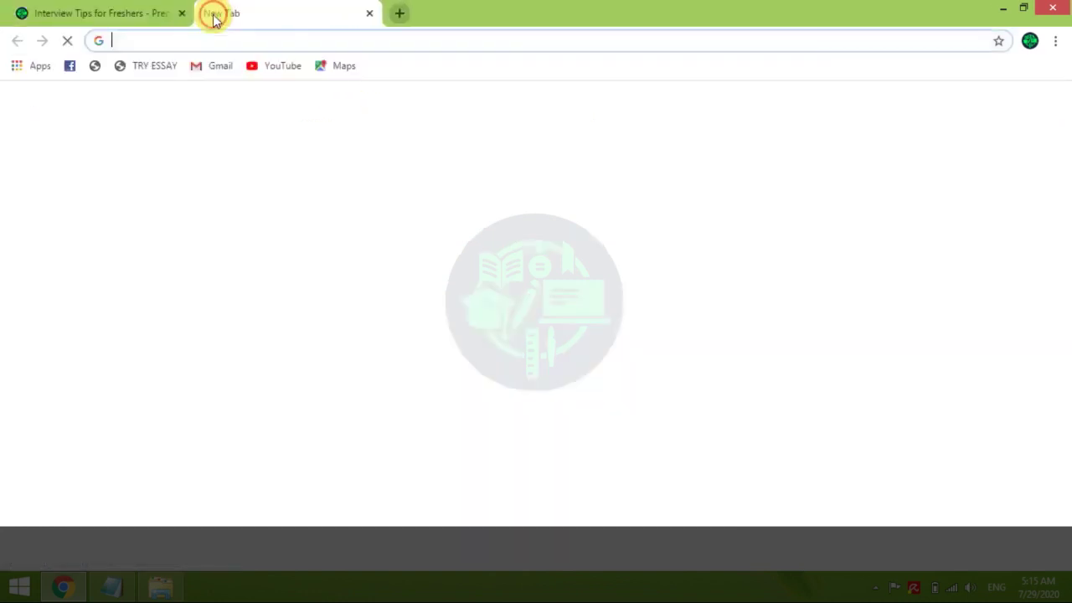
pyautogui.write('blog.usjobsfinder.com')
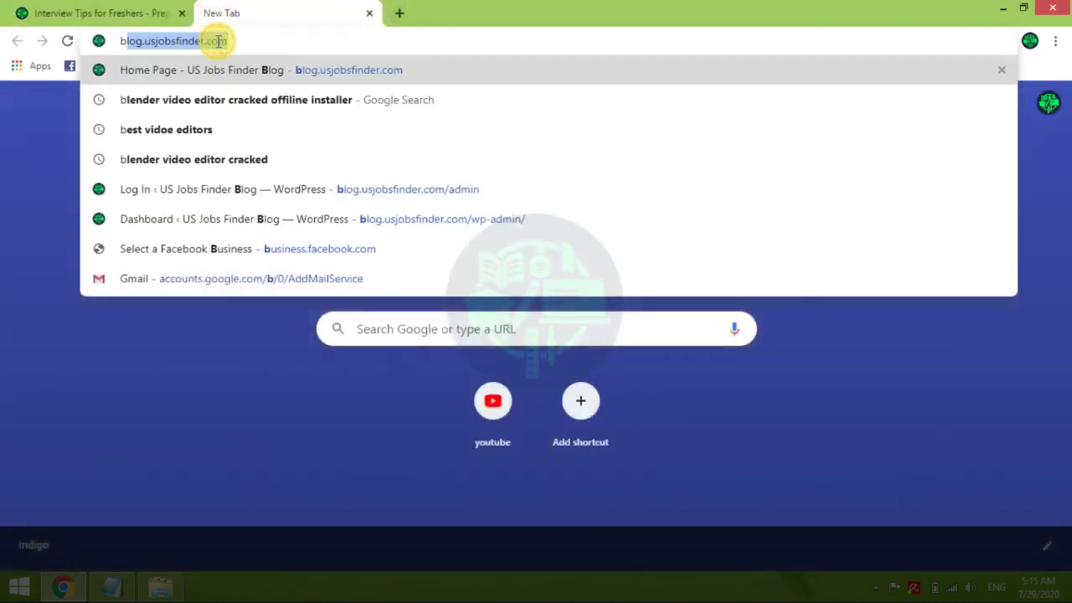
pyautogui.click(401, 186)
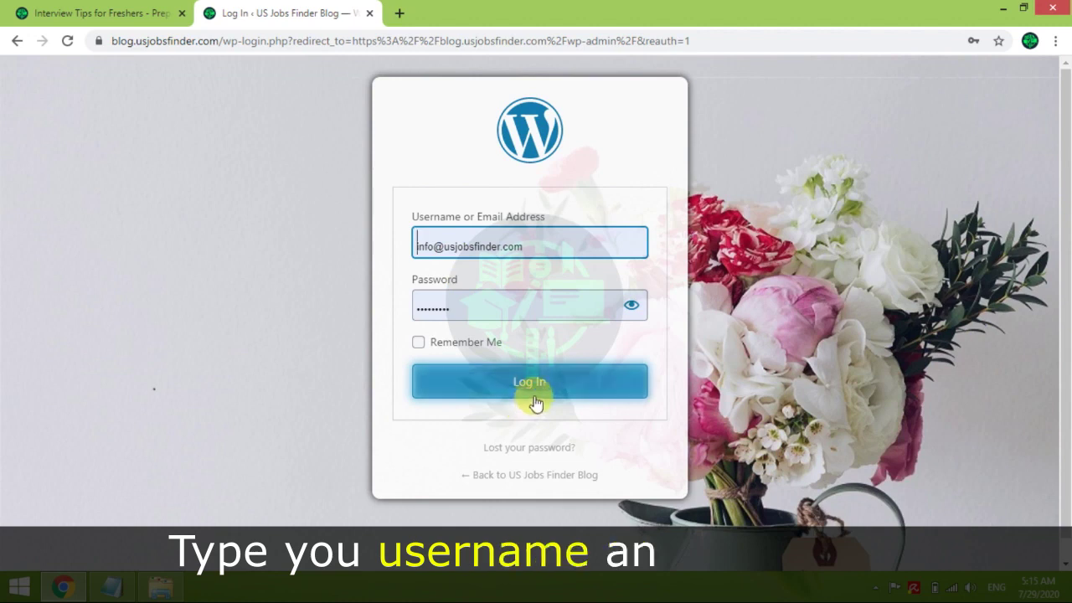
pyautogui.click(536, 392)
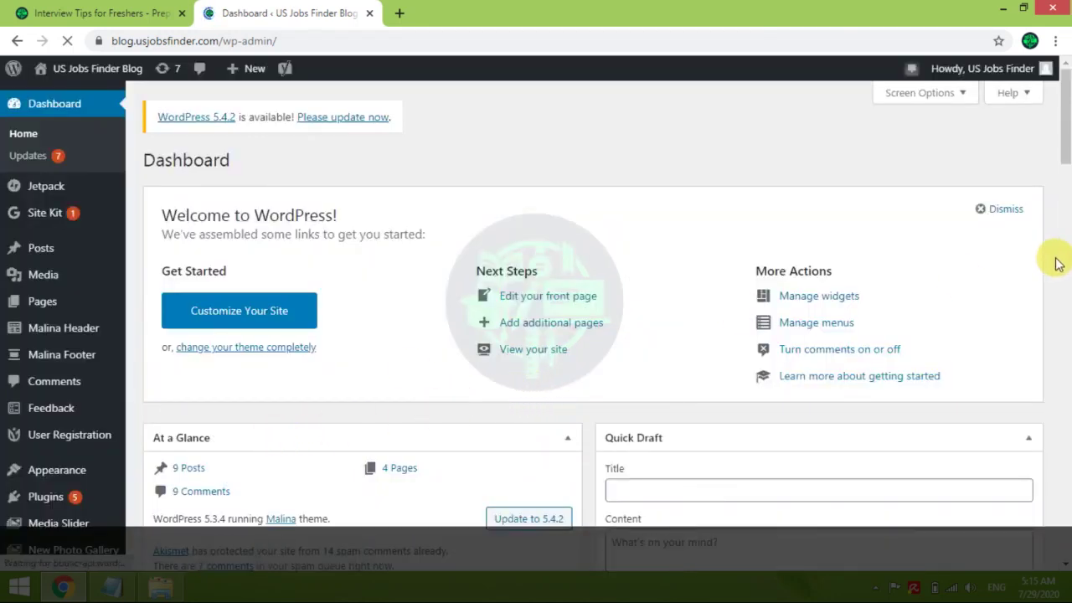
# Search Plugins > Add New for 'whatsapp chat', then install and activate WP Social Chat
pyautogui.moveTo(1067, 146); pyautogui.dragTo(1068, 167)
pyautogui.moveTo(50, 353)
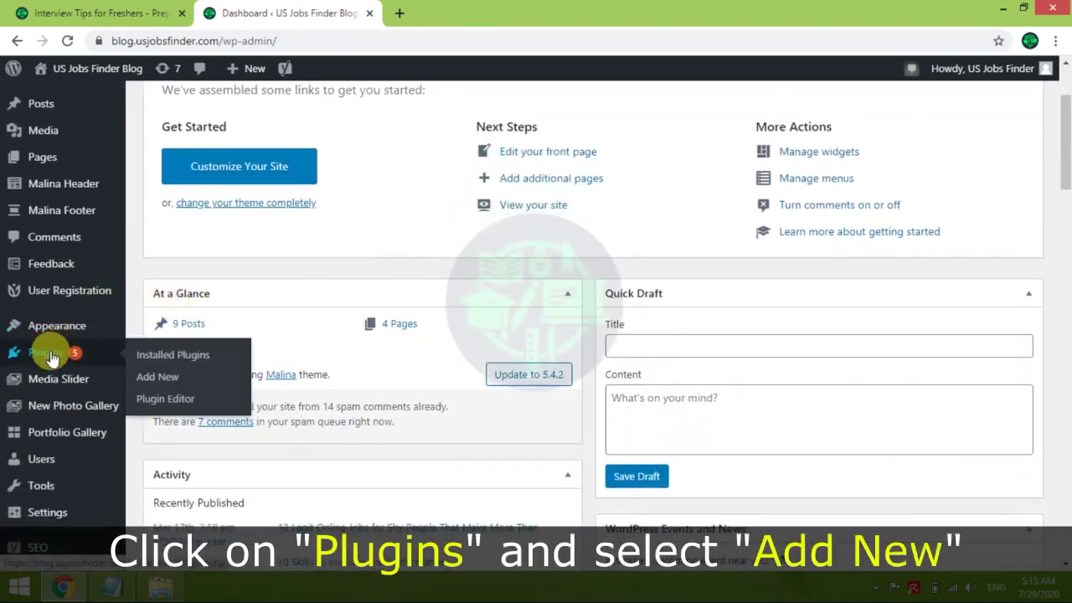
pyautogui.click(153, 377)
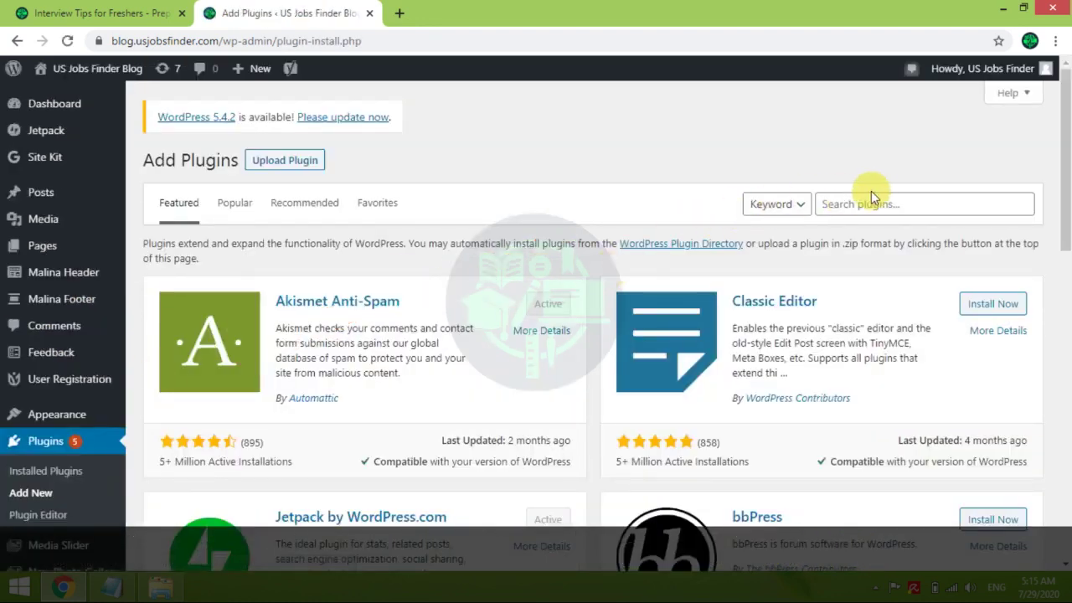
pyautogui.moveTo(1063, 139); pyautogui.dragTo(1063, 138)
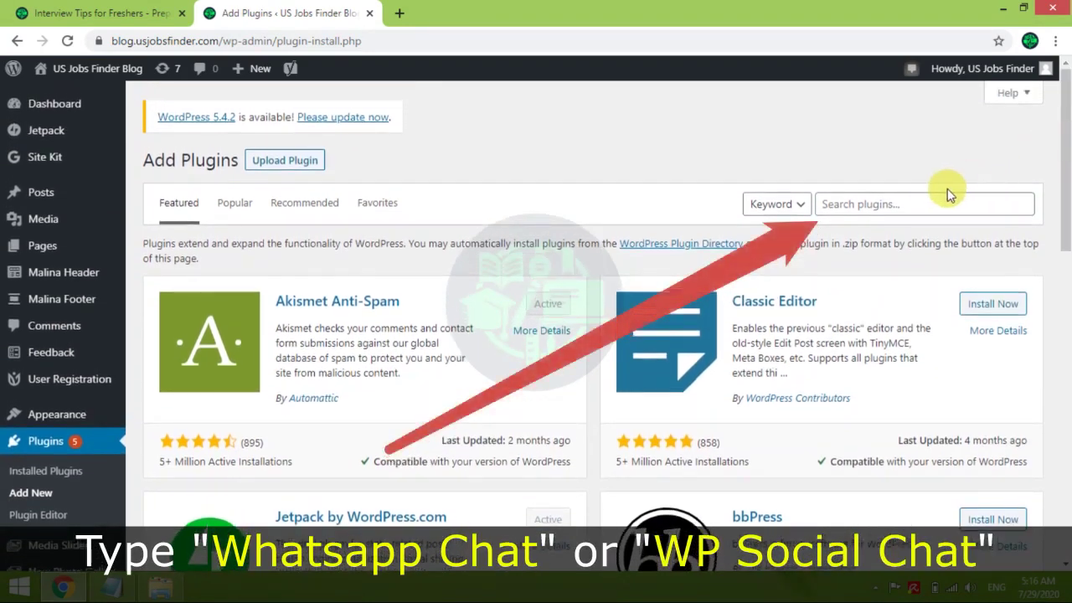
pyautogui.click(917, 203)
pyautogui.write('whatsapp chat')
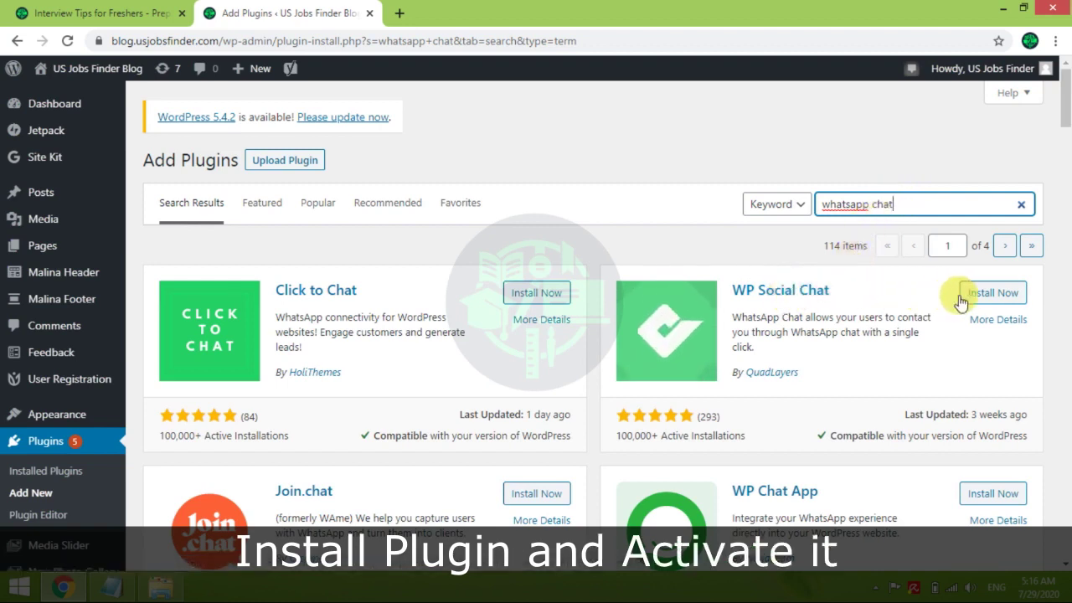
pyautogui.click(992, 294)
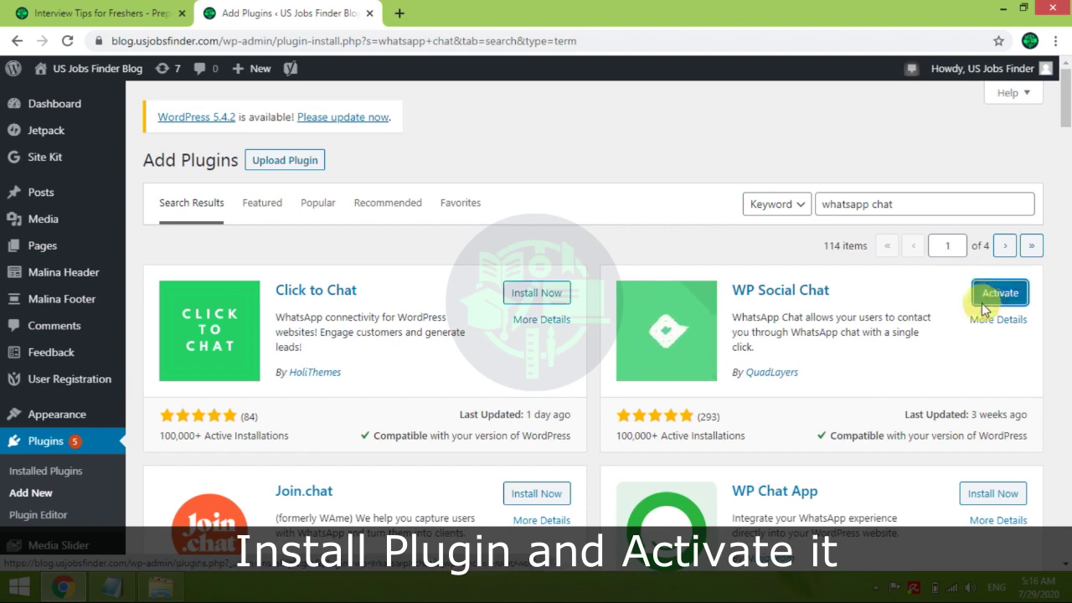
pyautogui.click(997, 296)
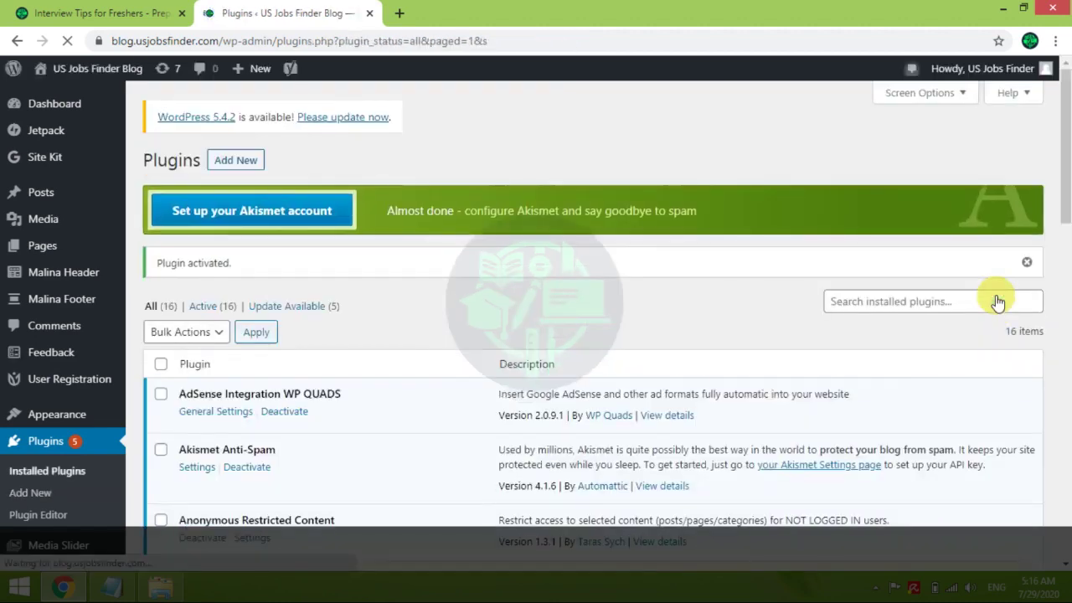
# Open the Settings link under WP Social Chat in the Installed Plugins list
pyautogui.moveTo(1065, 151); pyautogui.dragTo(1065, 466)
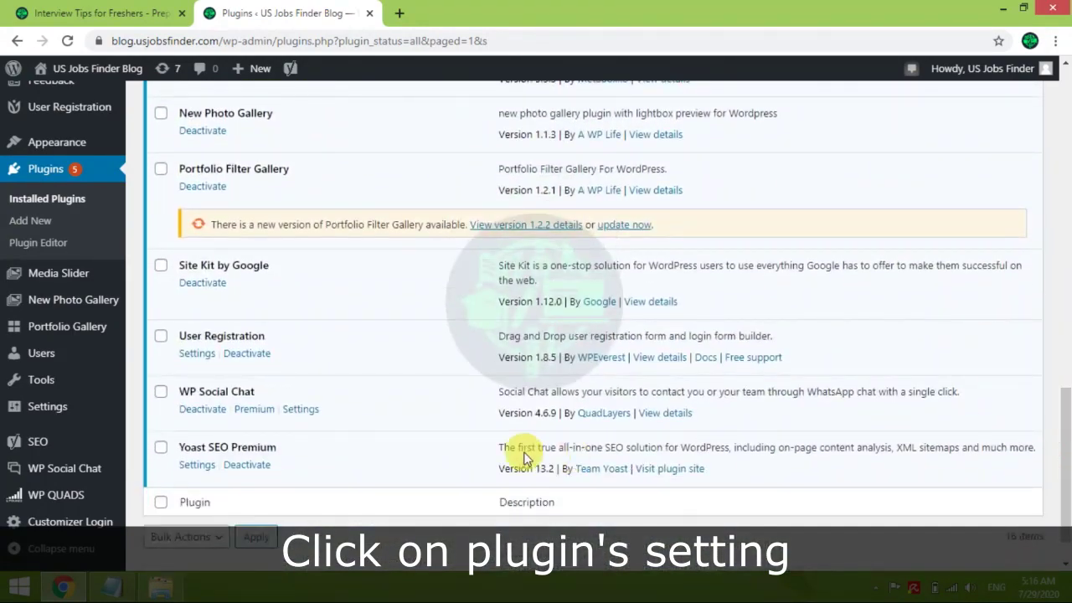
pyautogui.click(298, 410)
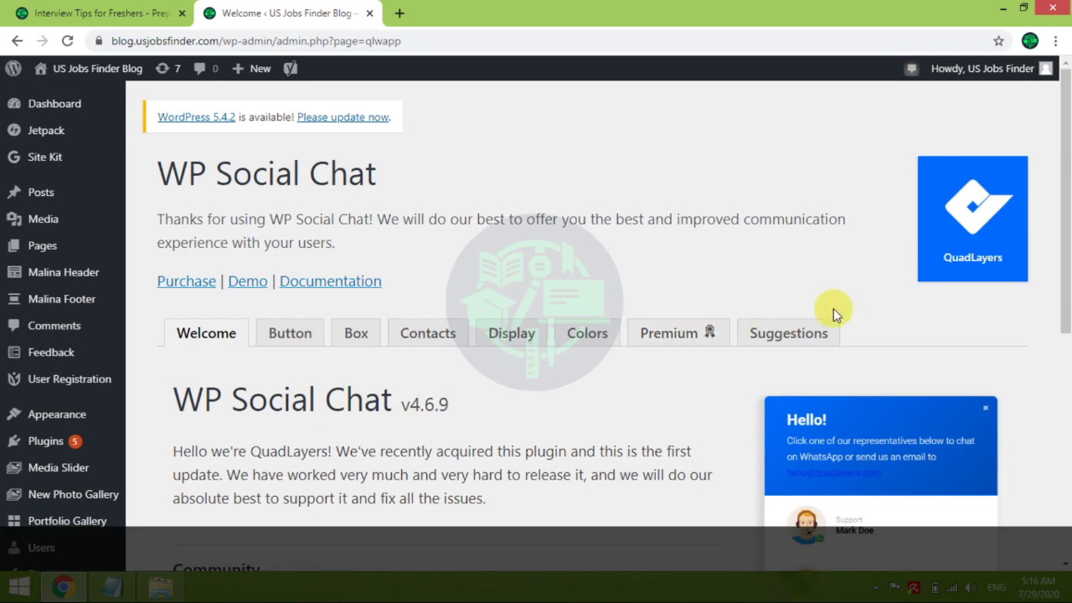
# On the Button tab, replace the Phone field with the new WhatsApp number
pyautogui.moveTo(1067, 170); pyautogui.dragTo(1066, 254)
pyautogui.click(283, 178)
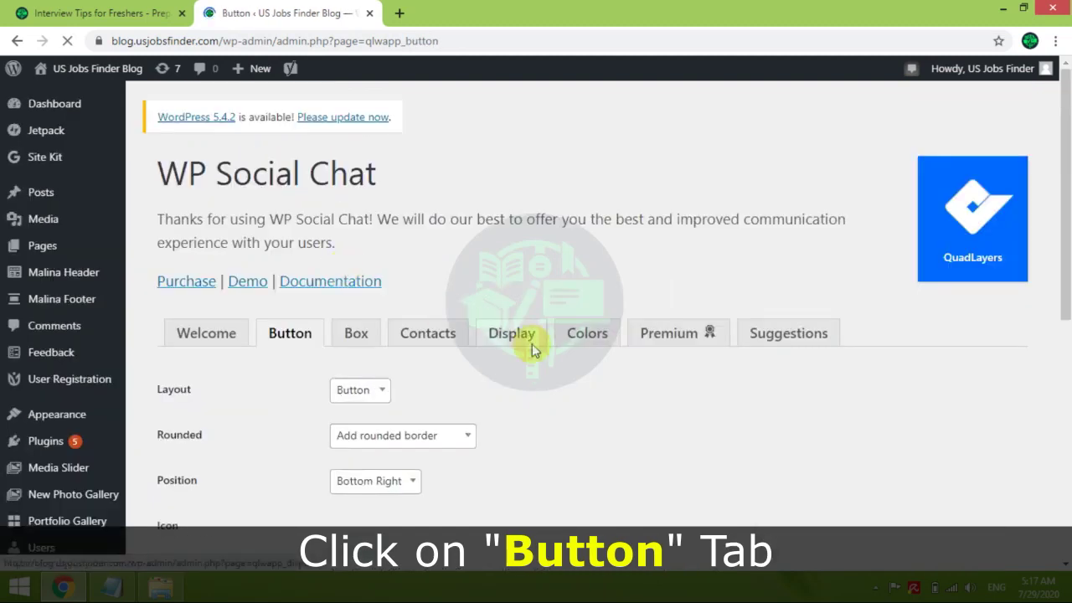
pyautogui.moveTo(1065, 129); pyautogui.dragTo(1065, 268)
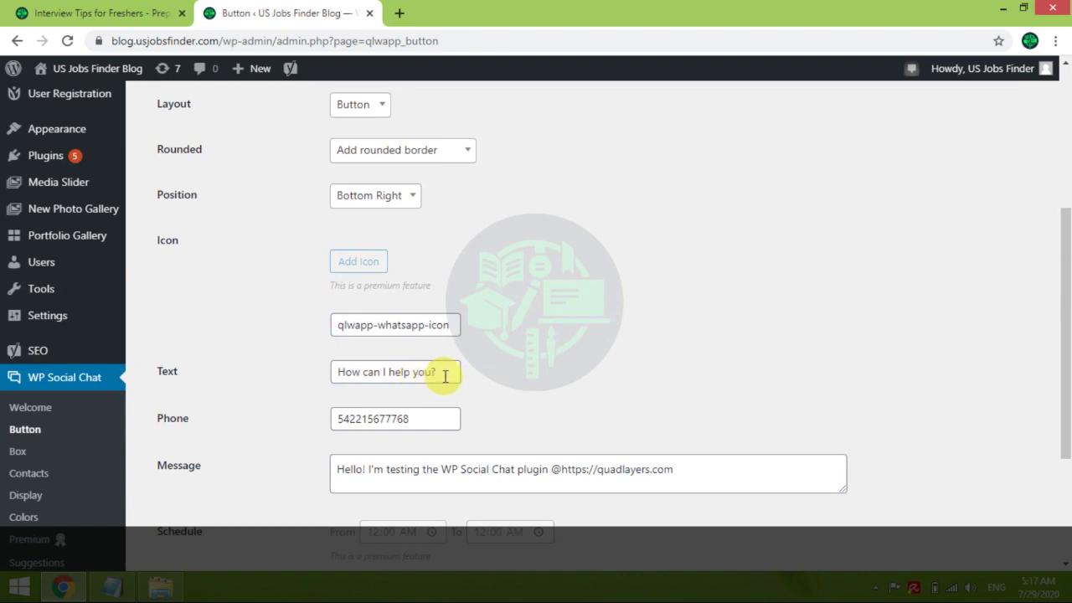
pyautogui.moveTo(446, 374); pyautogui.dragTo(347, 389)
pyautogui.moveTo(424, 419); pyautogui.dragTo(331, 425)
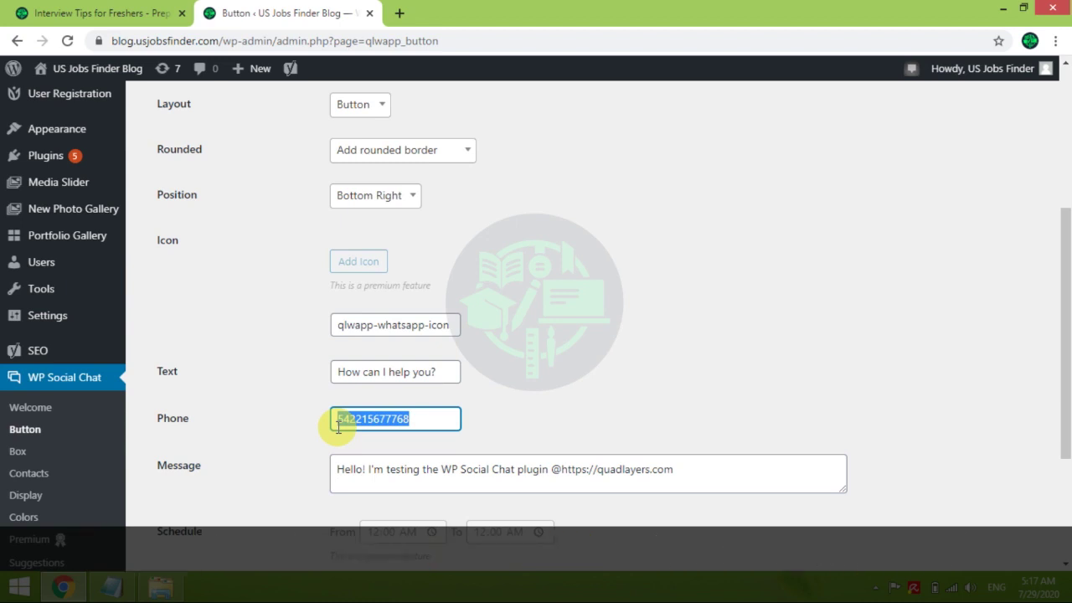
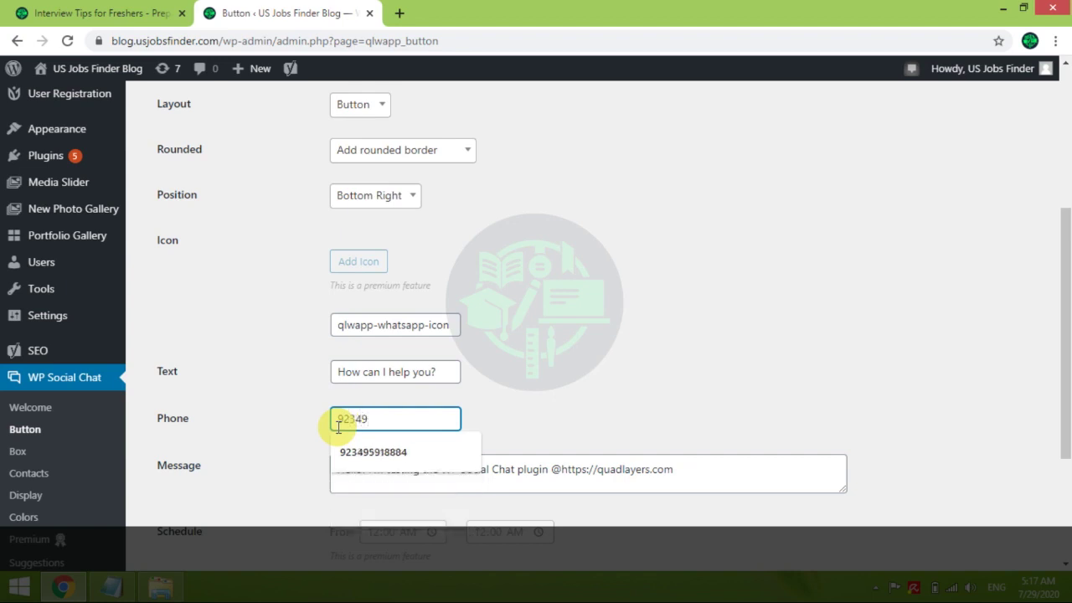
pyautogui.click(372, 452)
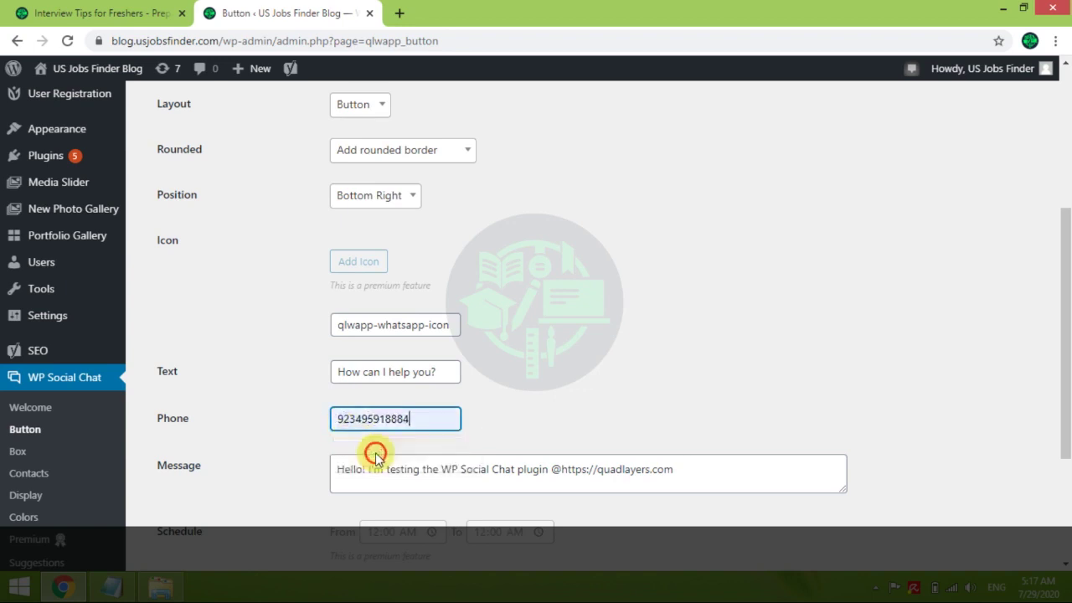
pyautogui.click(512, 416)
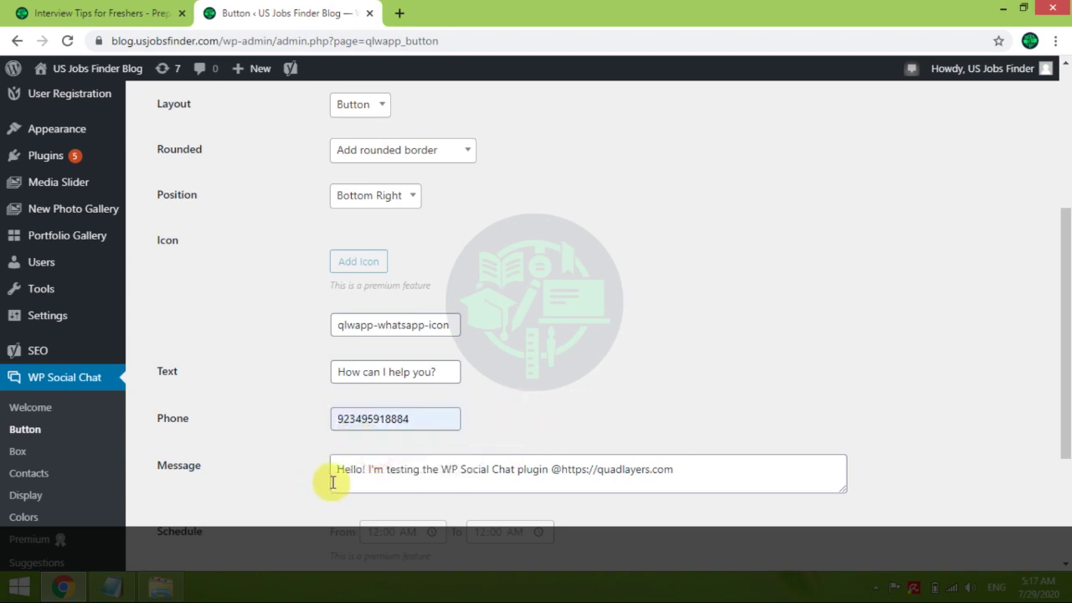
# Check the prefilled chat message and save the Button settings
pyautogui.moveTo(336, 474); pyautogui.dragTo(720, 463)
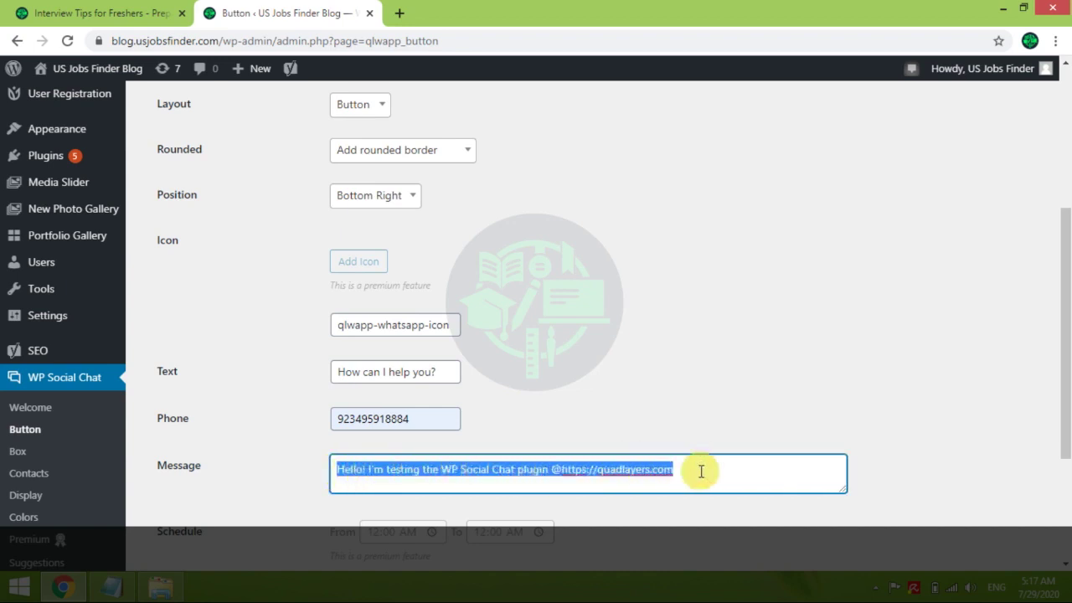
pyautogui.moveTo(1066, 331); pyautogui.dragTo(1052, 407)
pyautogui.click(177, 509)
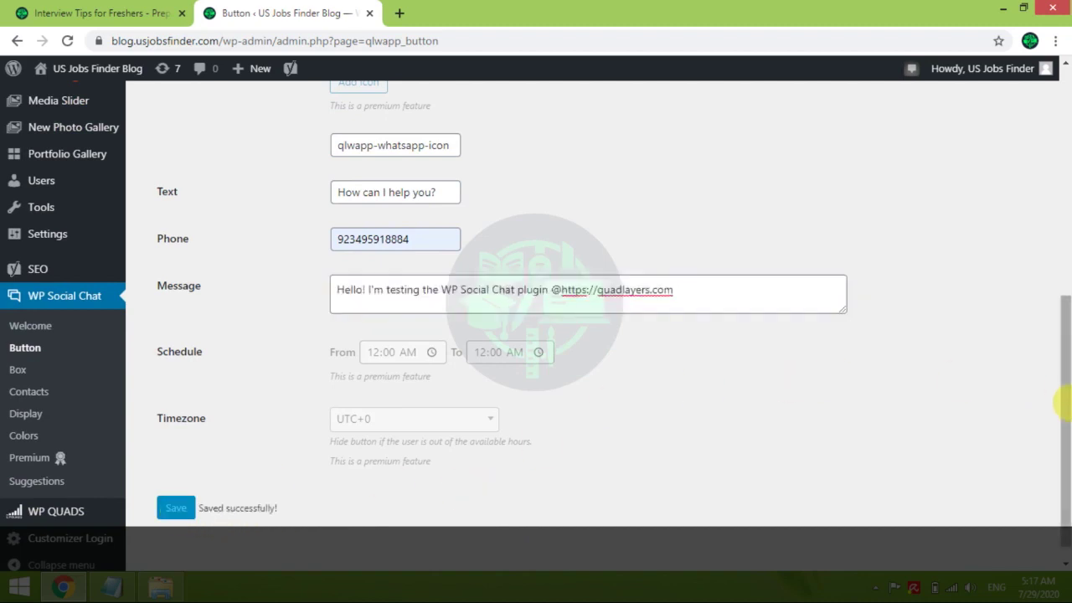
pyautogui.moveTo(1065, 407); pyautogui.dragTo(1063, 214)
pyautogui.click(370, 270)
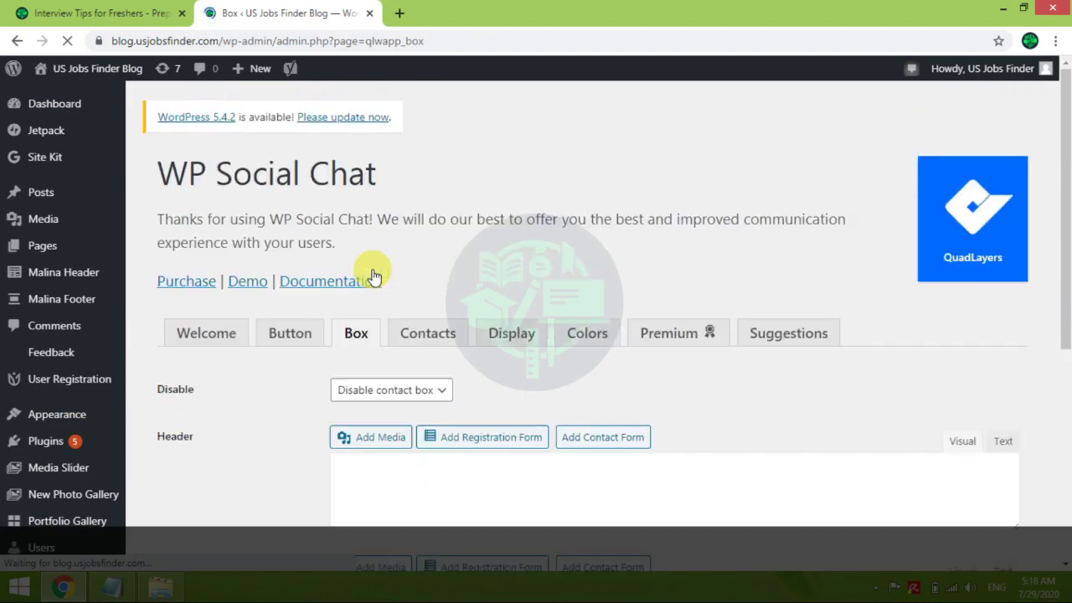
# Review the Box header and 'Powered by' footer text, then go to the Contacts tab
pyautogui.moveTo(1062, 192); pyautogui.dragTo(1011, 282)
pyautogui.moveTo(571, 408); pyautogui.dragTo(344, 405)
pyautogui.moveTo(1056, 181); pyautogui.dragTo(1064, 274)
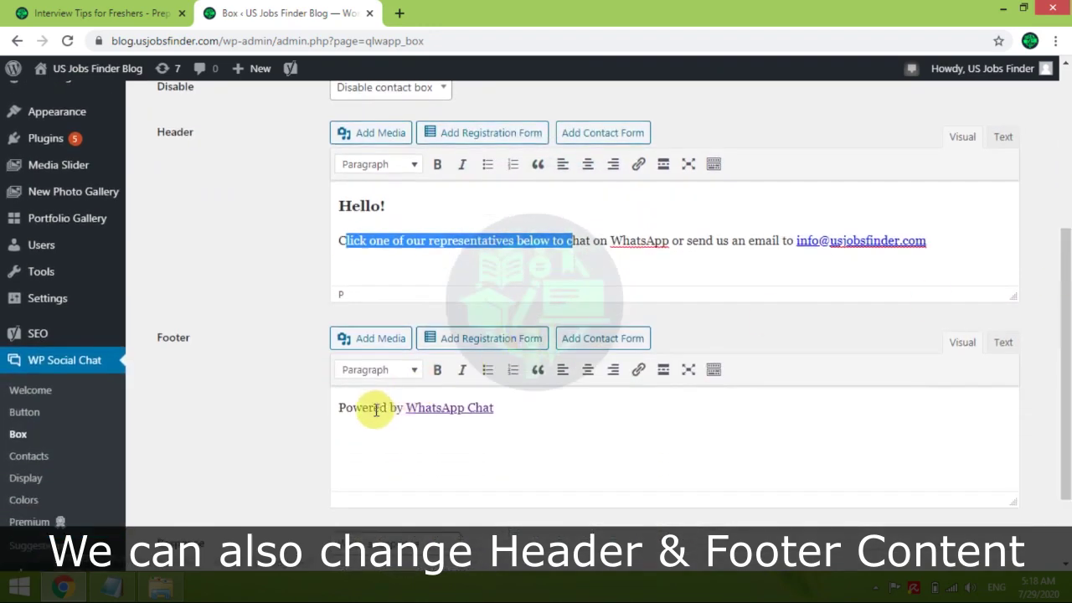
pyautogui.moveTo(403, 409); pyautogui.dragTo(321, 411)
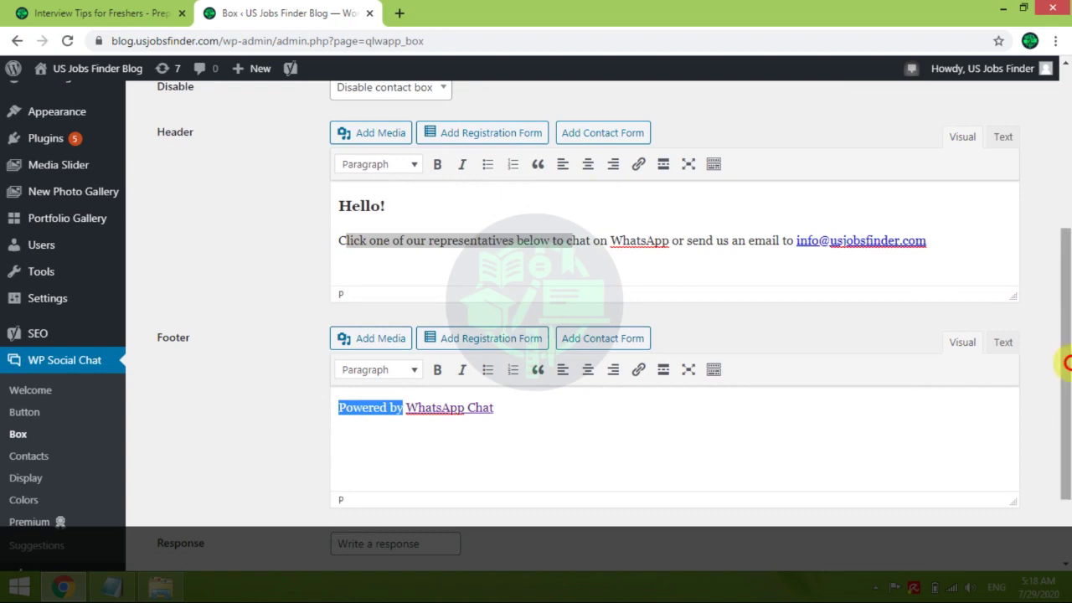
pyautogui.moveTo(1066, 362); pyautogui.dragTo(1066, 263)
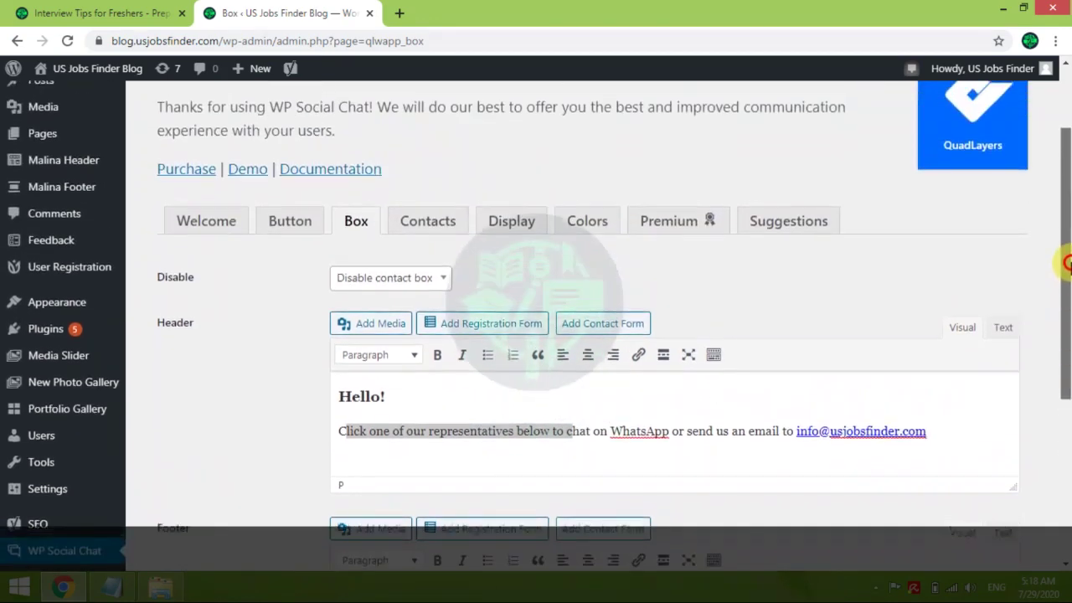
pyautogui.click(444, 220)
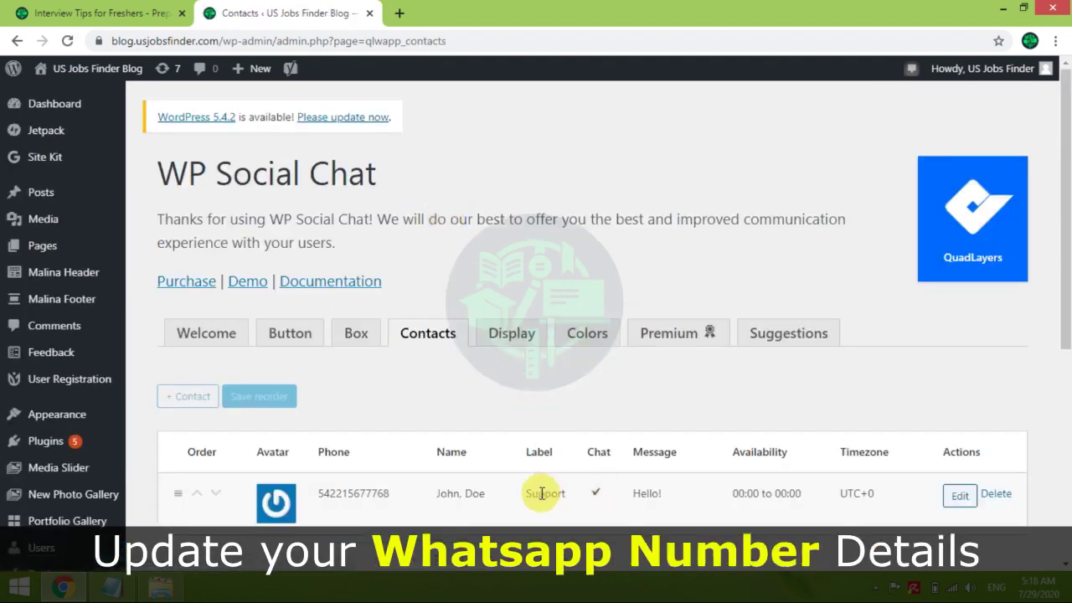
# Edit the sample contact with the real first name, last name and WhatsApp number, then save and close
pyautogui.click(954, 499)
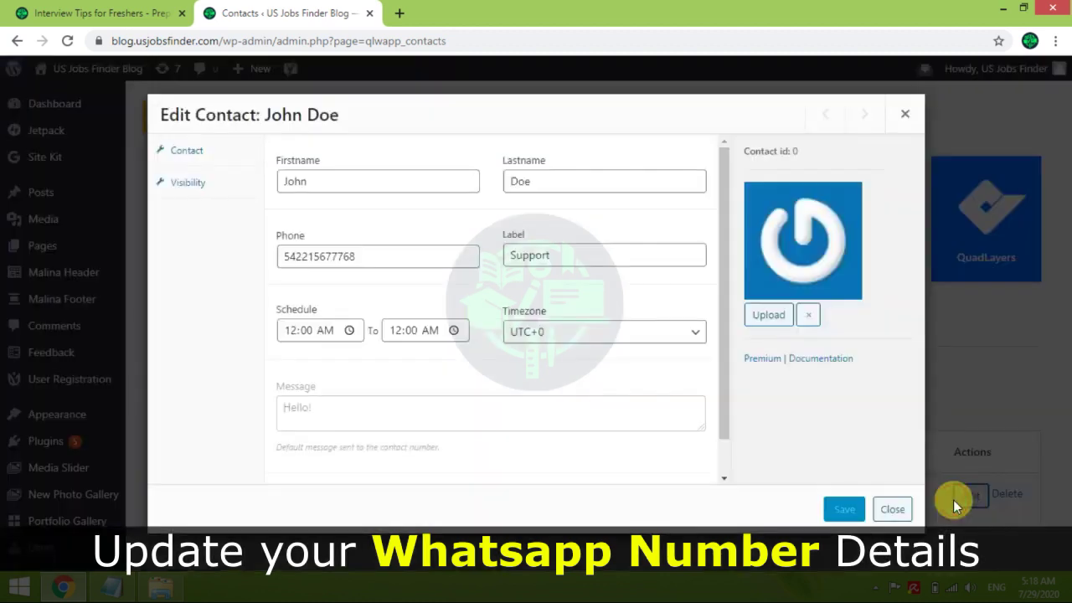
pyautogui.moveTo(359, 172); pyautogui.dragTo(239, 180)
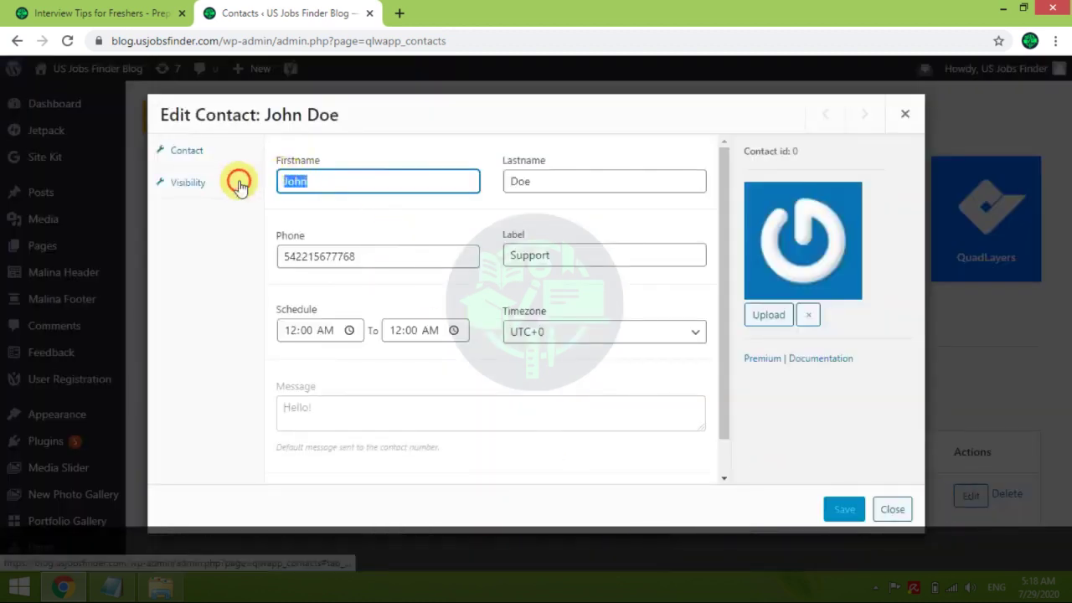
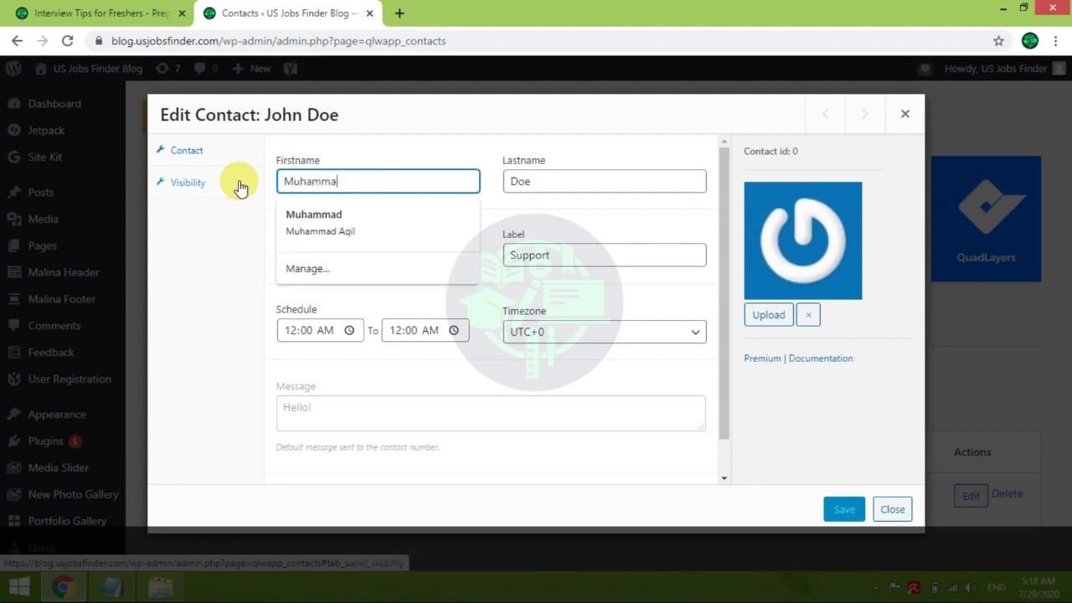
pyautogui.press('Tab')
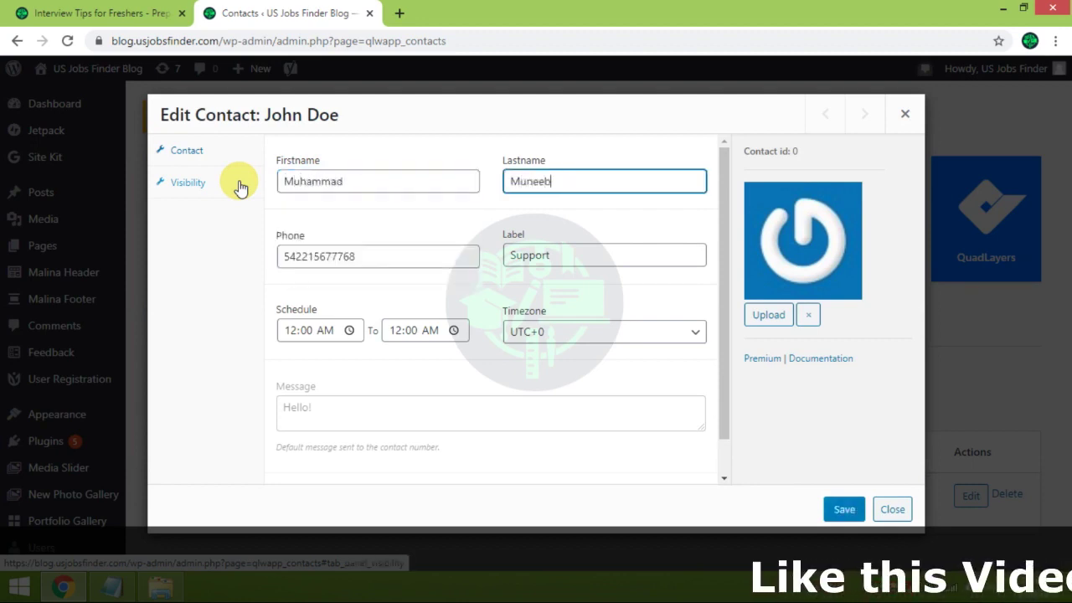
pyautogui.press('Tab')
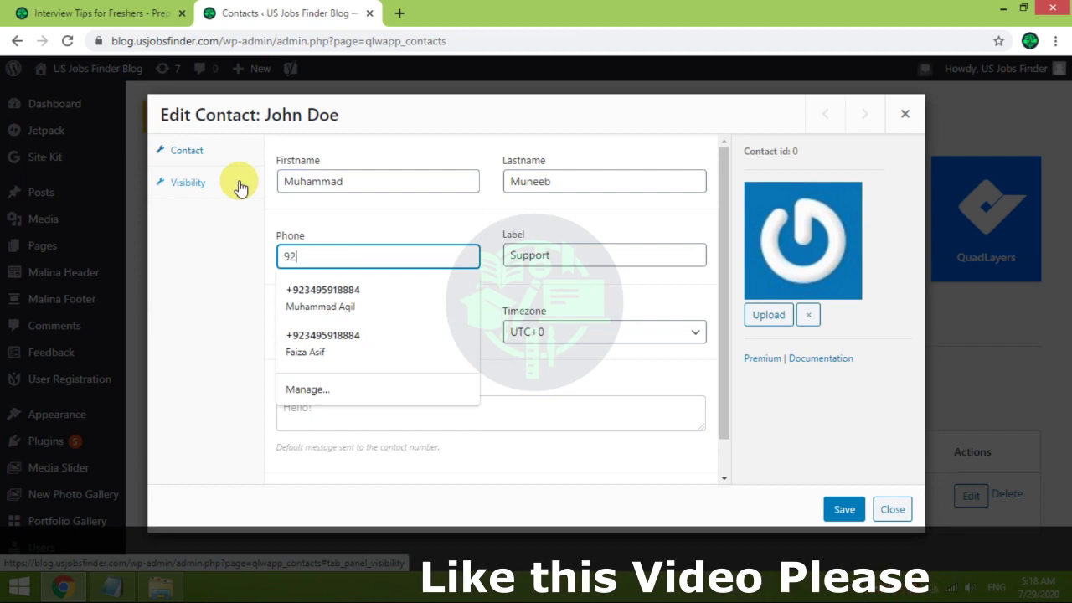
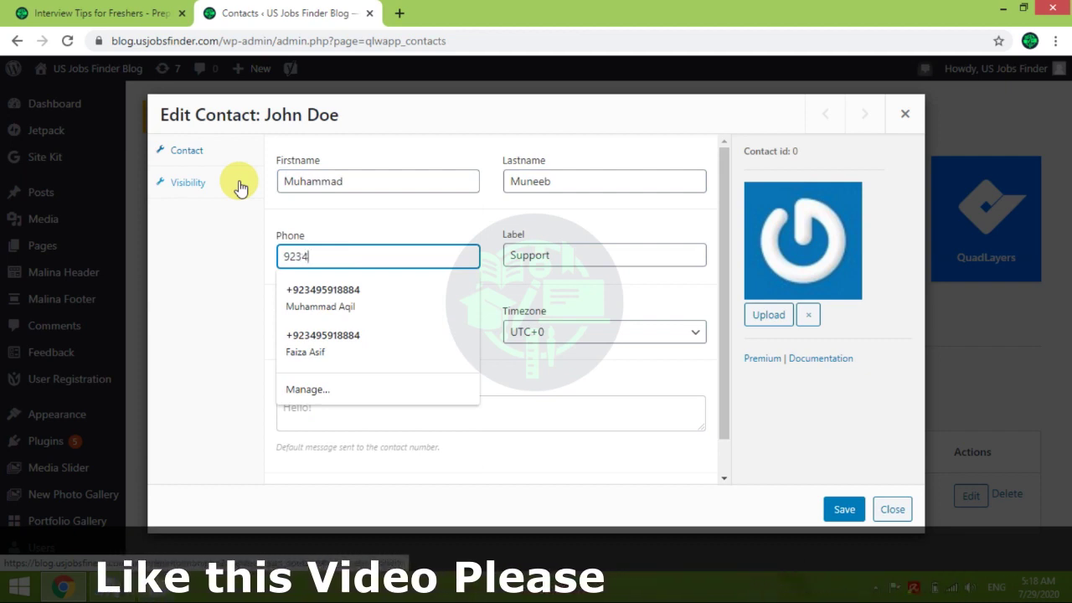
pyautogui.press('Tab')
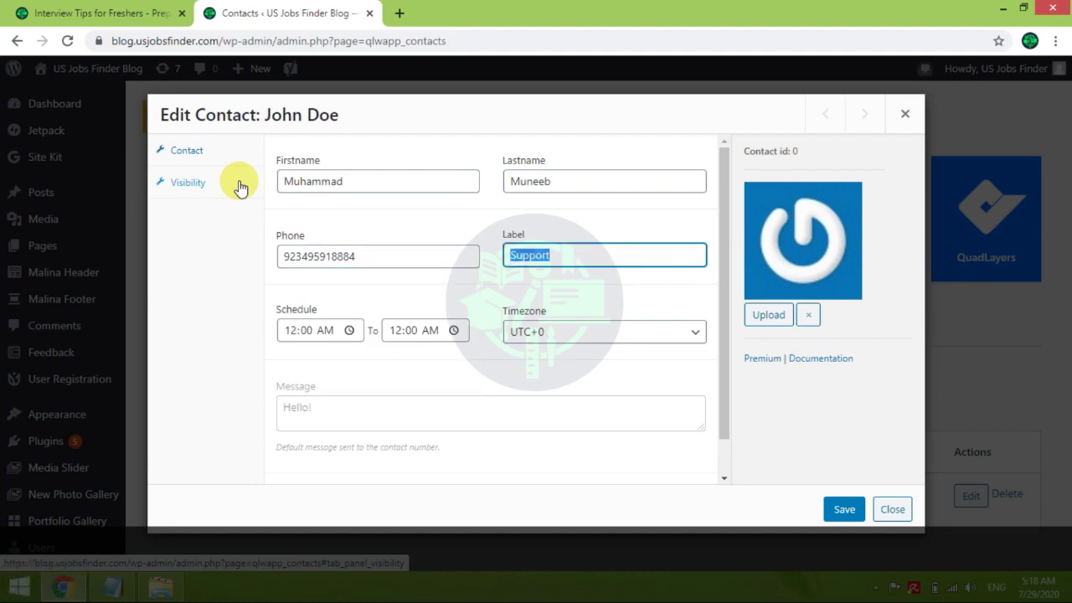
pyautogui.click(843, 509)
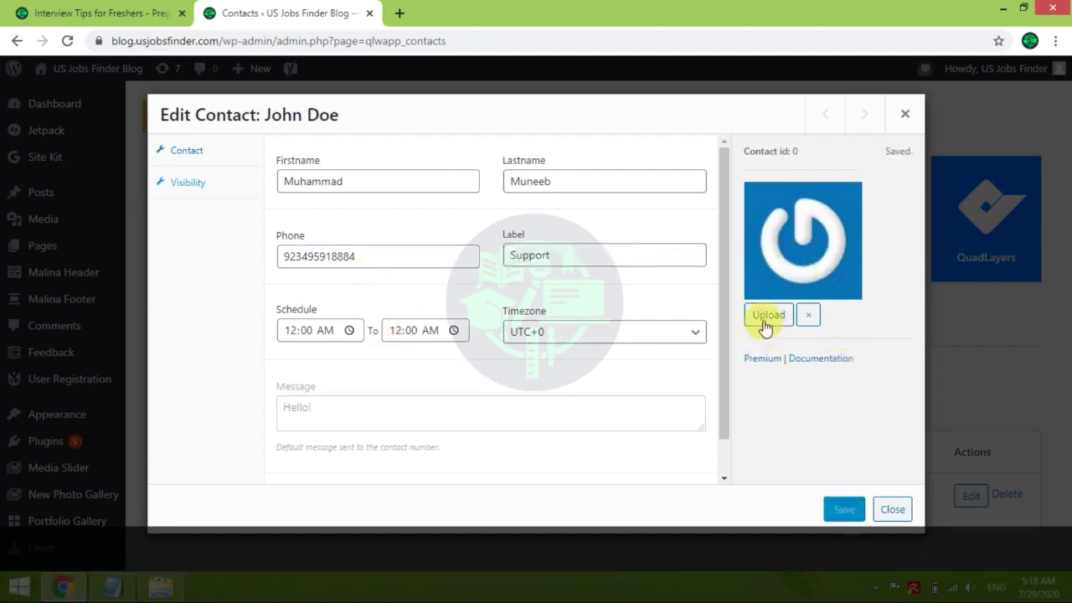
pyautogui.click(892, 510)
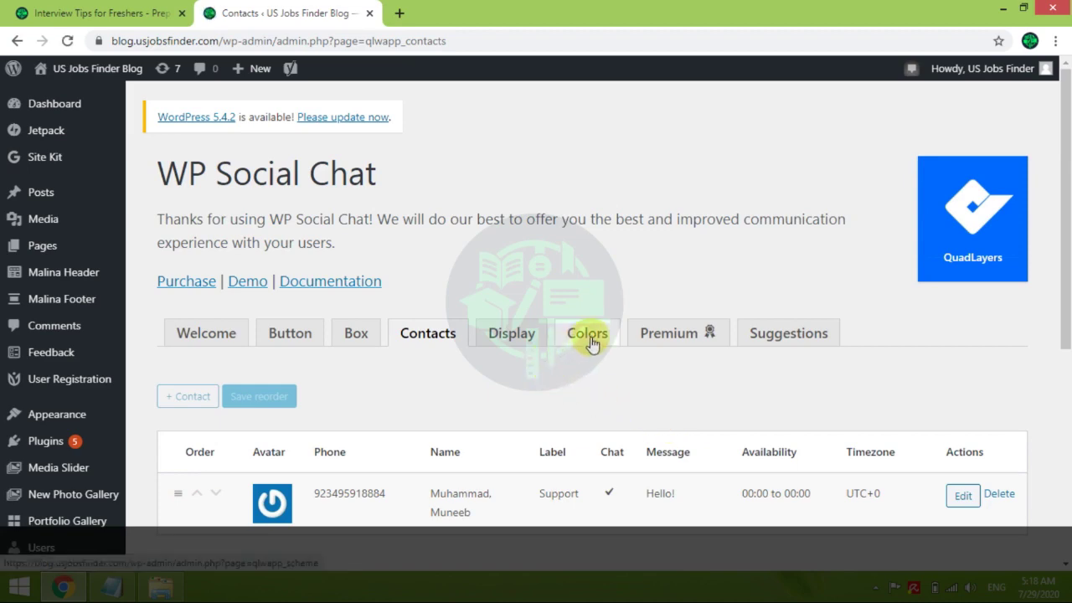
# Reload the Interview Tips for Freshers post and scroll to the 'How can I help you?' button
pyautogui.moveTo(1064, 230); pyautogui.dragTo(1065, 260)
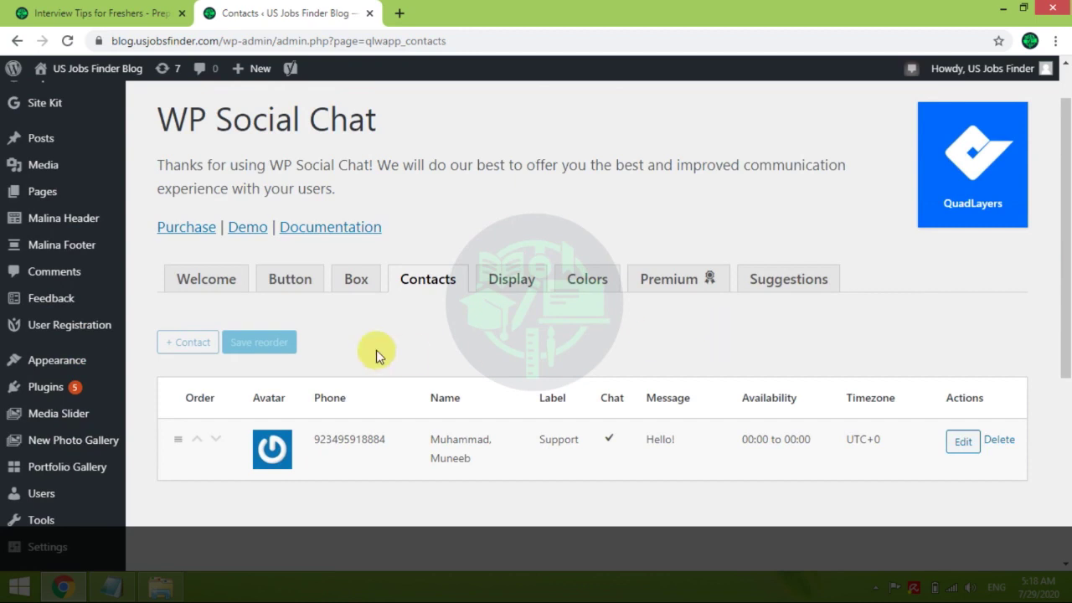
pyautogui.click(154, 14)
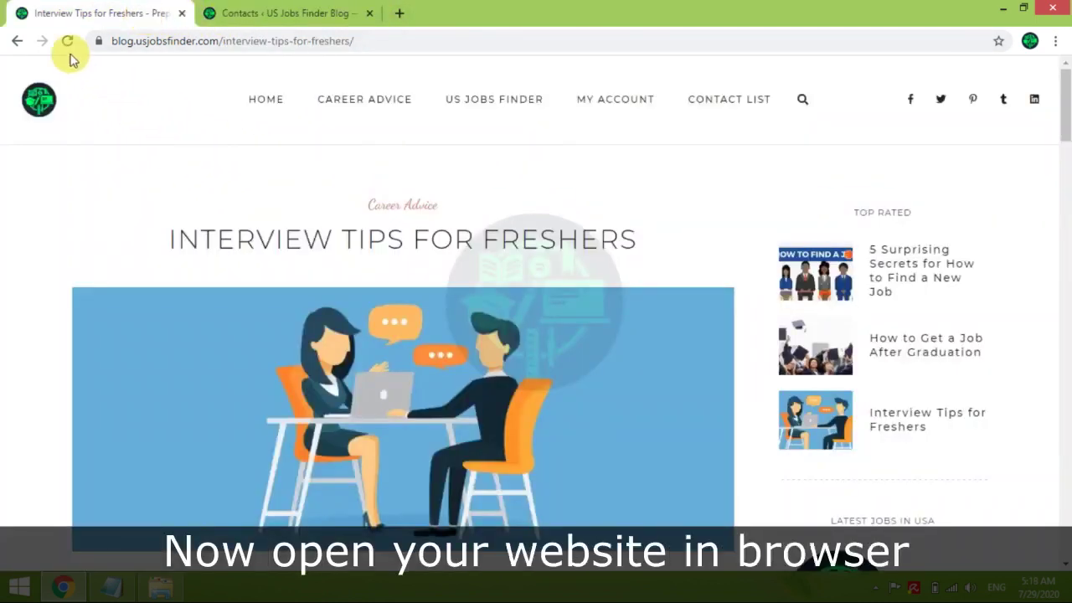
pyautogui.click(69, 46)
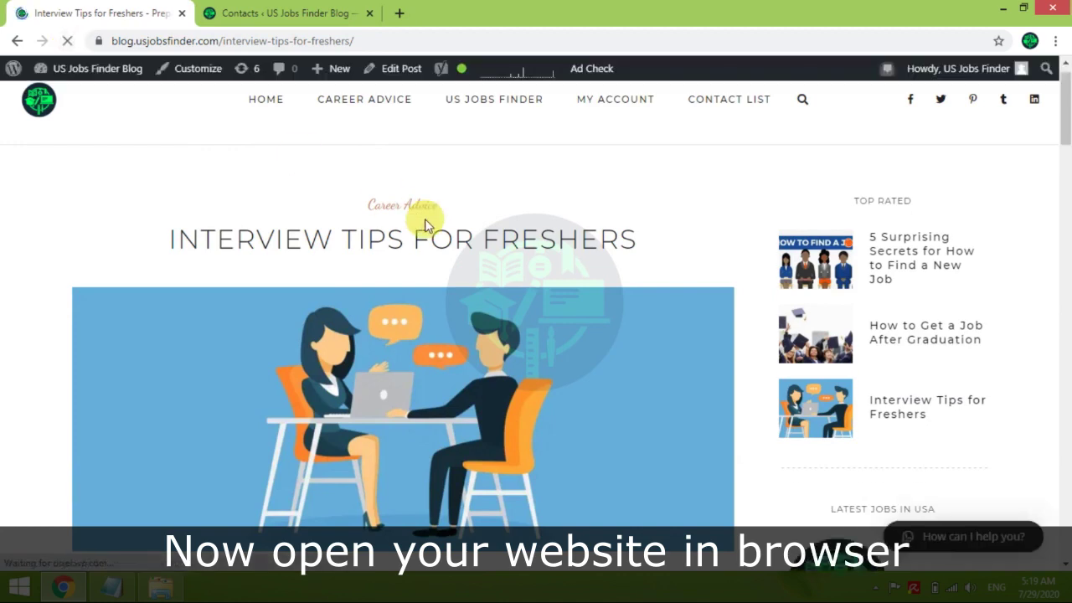
pyautogui.scroll(-4, 1057, 125)
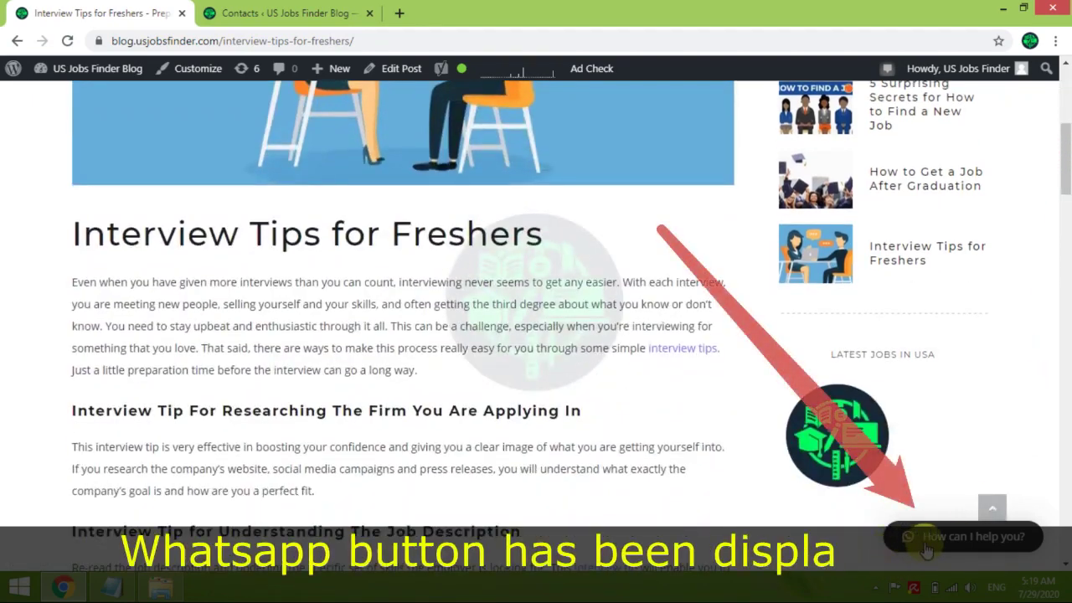
pyautogui.moveTo(1065, 180); pyautogui.dragTo(1065, 233)
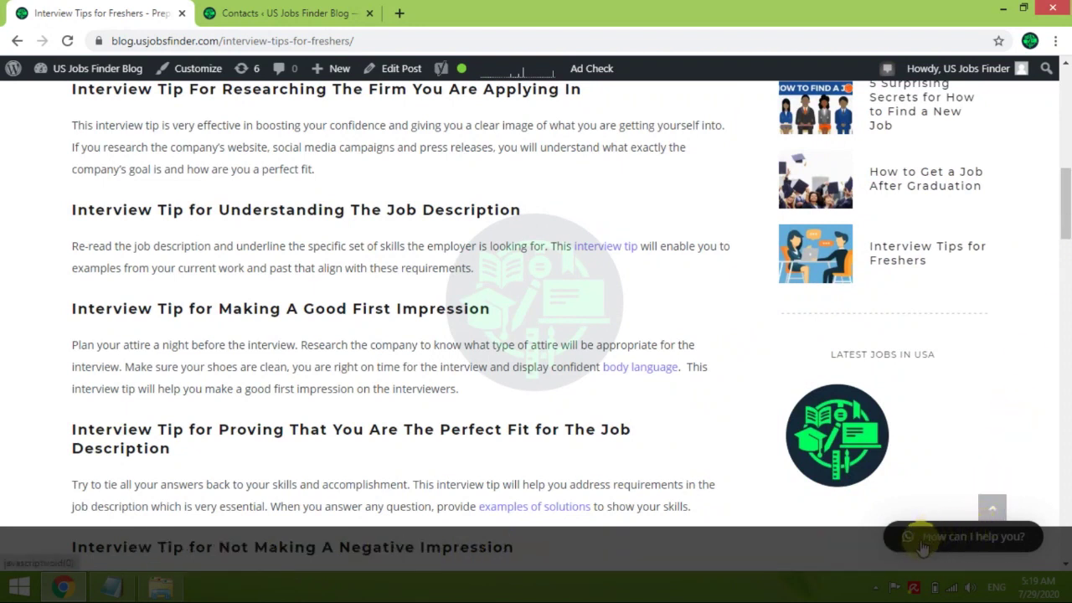
# Open WhatsApp Web via the 'How can I help you?' button, then return to the blog post
pyautogui.click(921, 544)
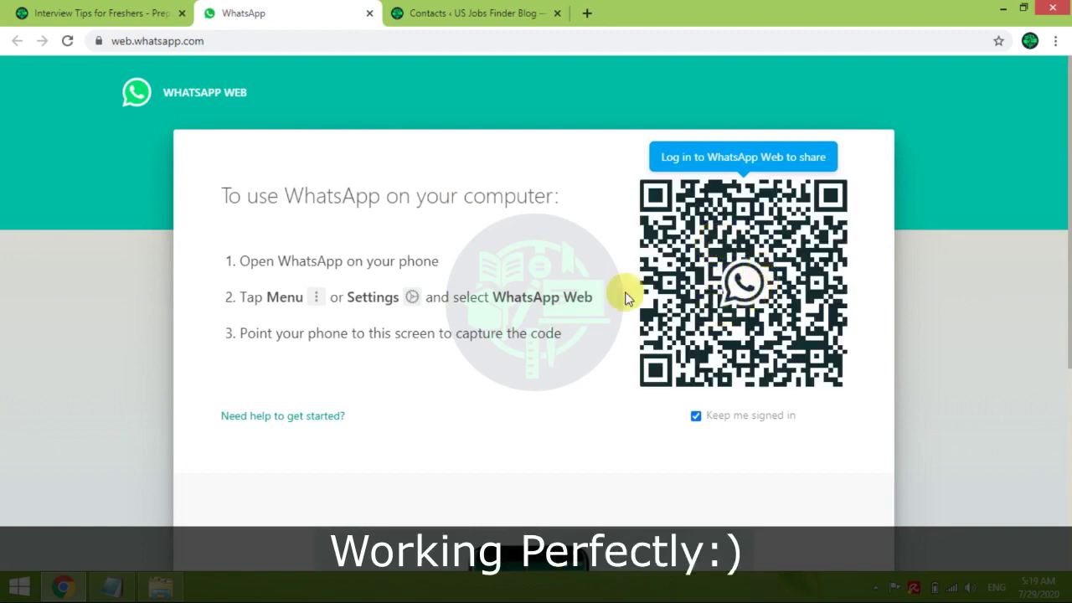
pyautogui.click(117, 10)
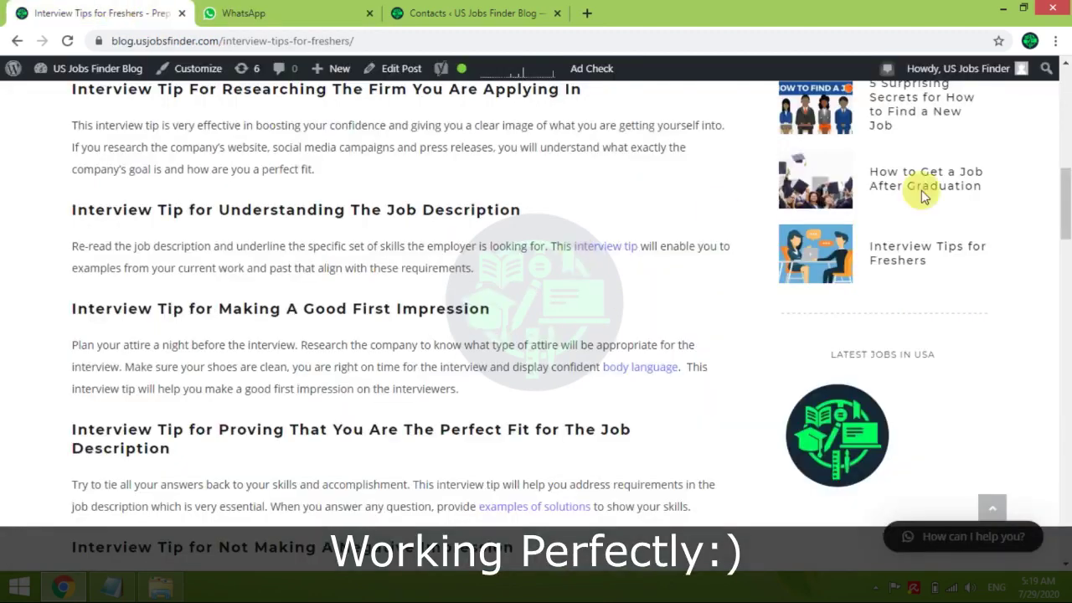
pyautogui.moveTo(1065, 201); pyautogui.dragTo(1067, 153)
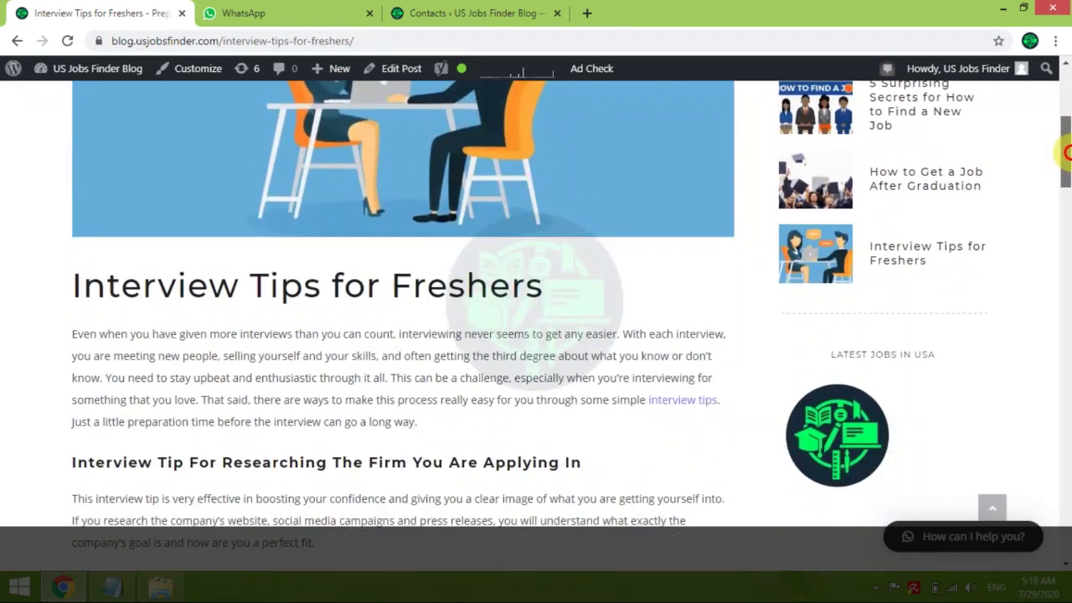